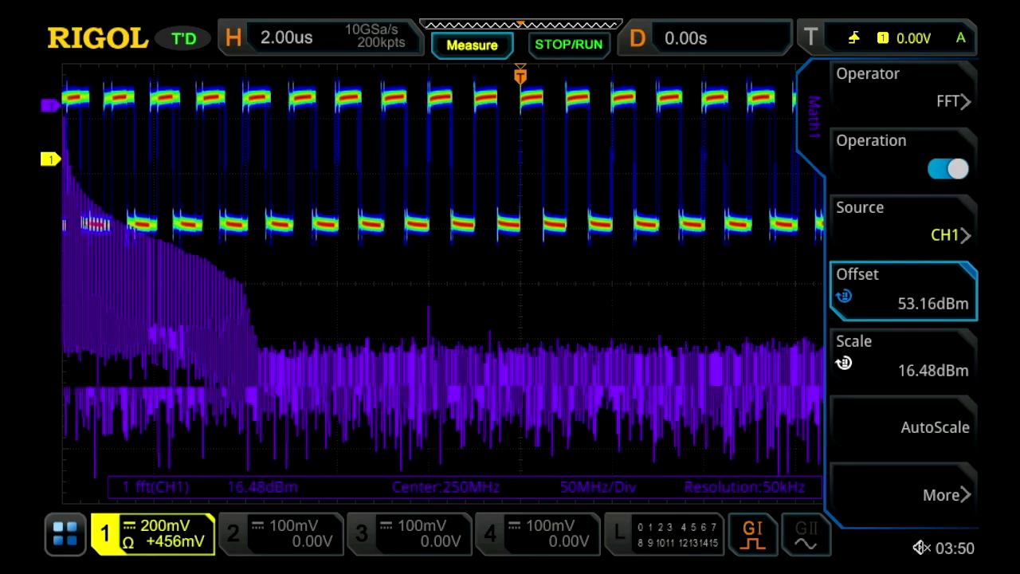
- Set the Math1 FFT's vertical scale to 20 dBm and its end frequency to 10 MHz
{"action": "left_click", "coordinate": [904, 357]}
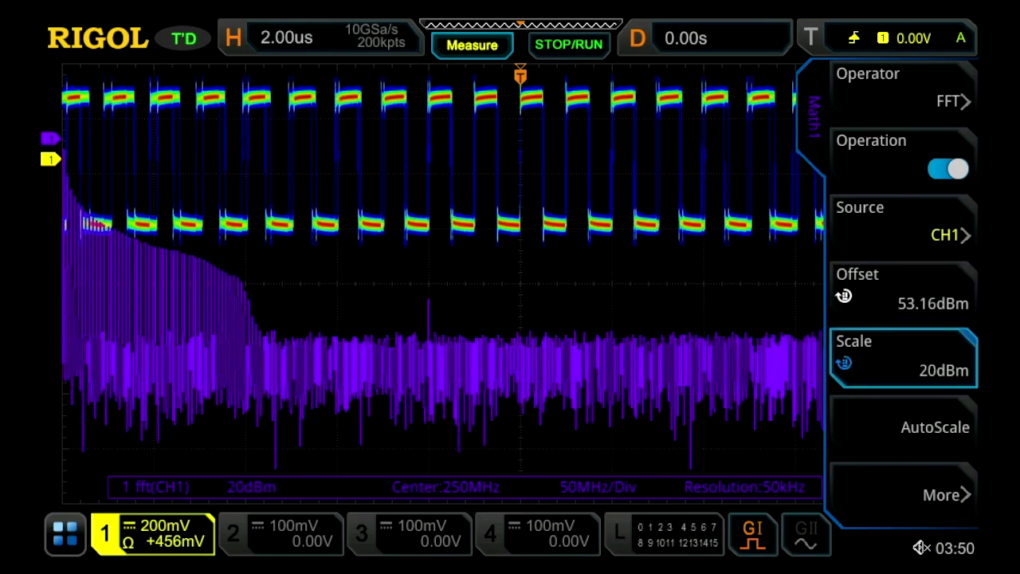
{"action": "left_click", "coordinate": [903, 494]}
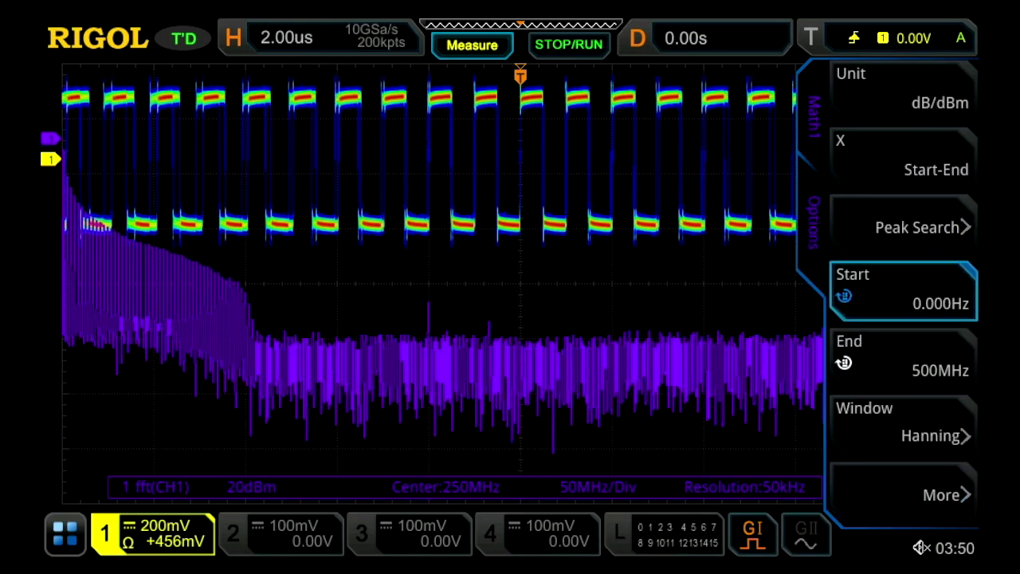
{"action": "left_click", "coordinate": [903, 357]}
{"action": "left_click", "coordinate": [903, 357]}
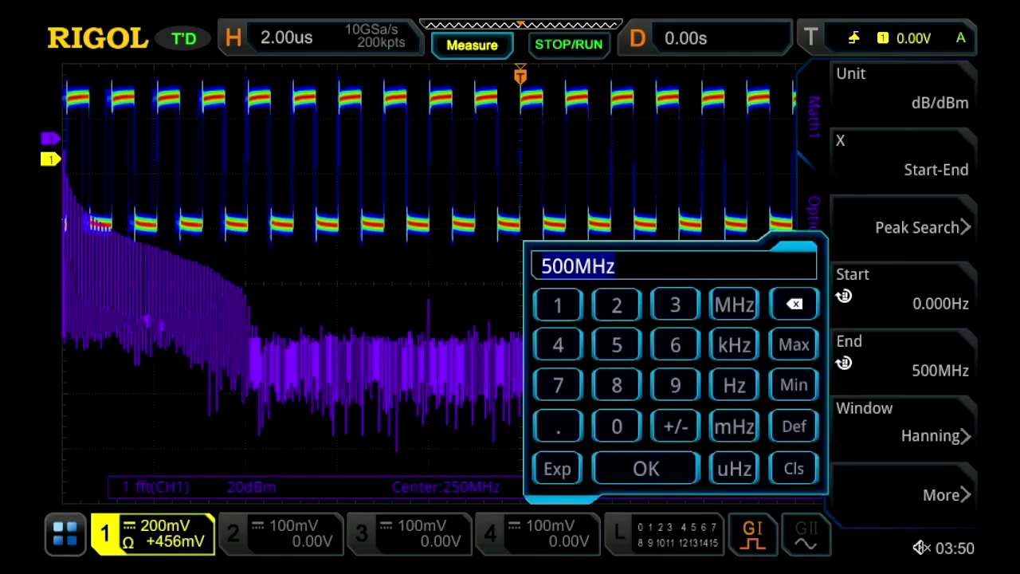
{"action": "left_click", "coordinate": [558, 304]}
{"action": "left_click", "coordinate": [558, 306]}
{"action": "left_click", "coordinate": [617, 427]}
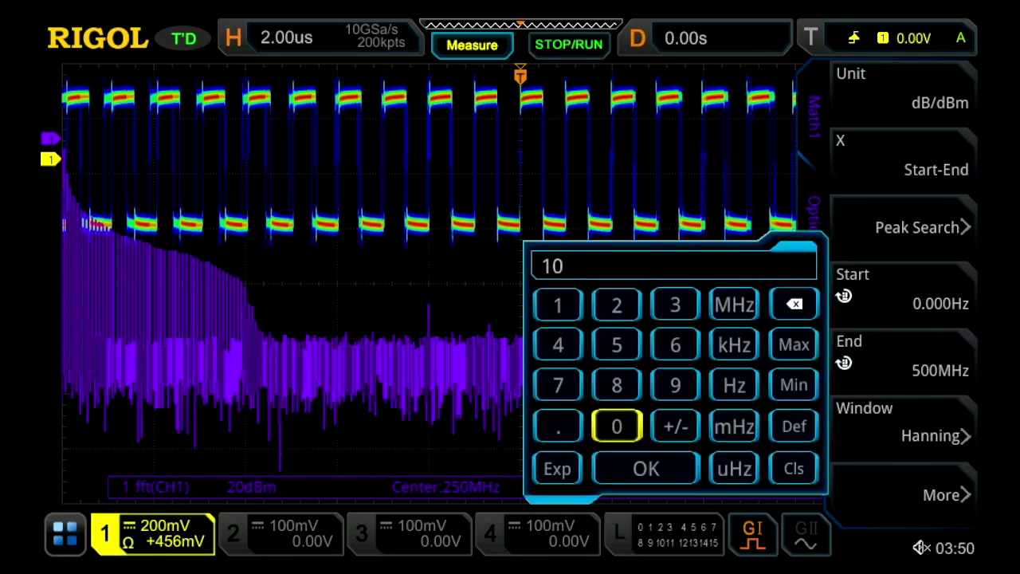
{"action": "left_click", "coordinate": [734, 305]}
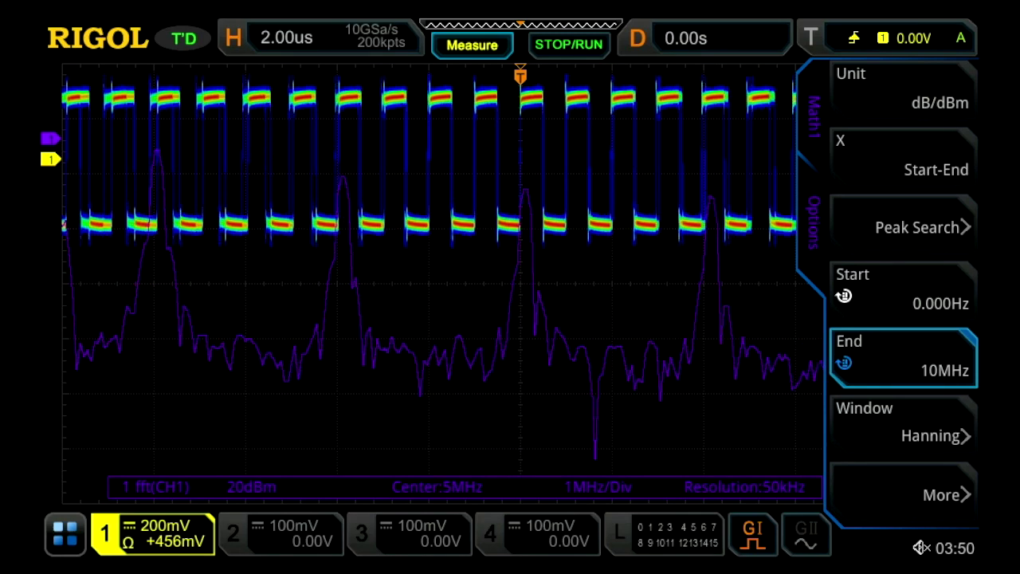
- Shift the Math1 FFT trace below the channel 1 waveform with an offset of 15.2 dBm
{"action": "left_click", "coordinate": [814, 116]}
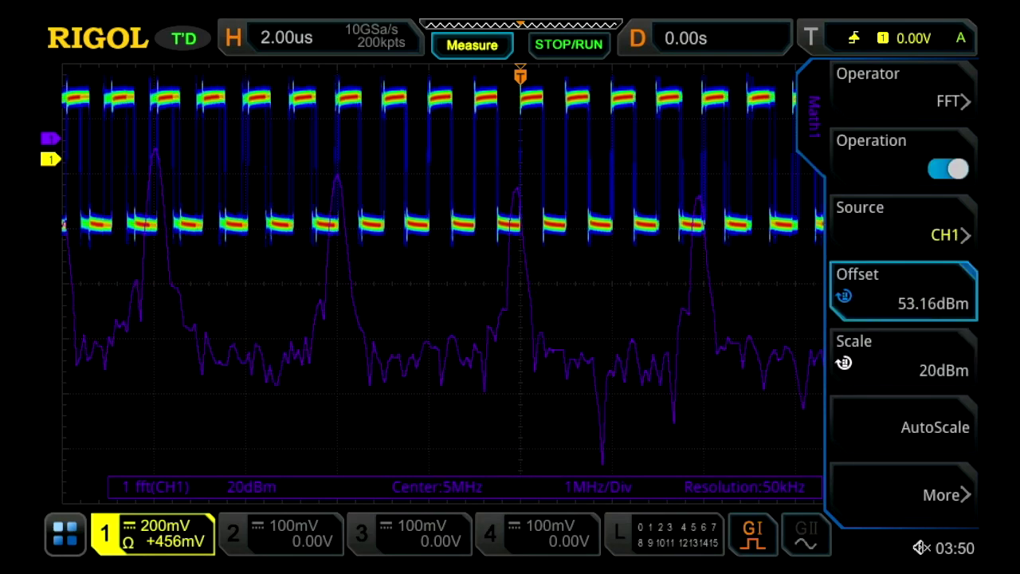
{"action": "scroll", "coordinate": [904, 291], "scroll_direction": "down", "scroll_amount": 10}
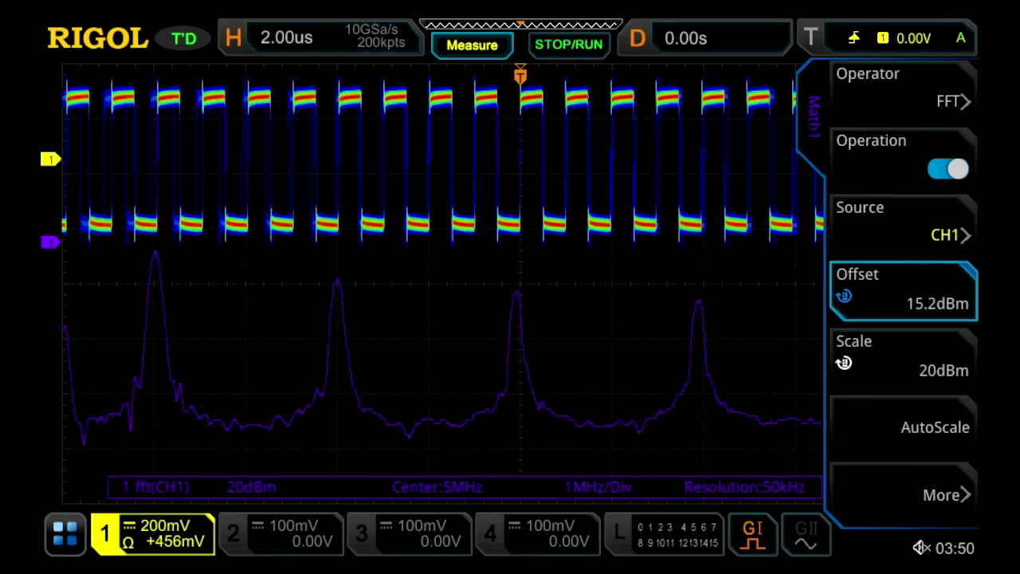
{"action": "key", "text": "Escape"}
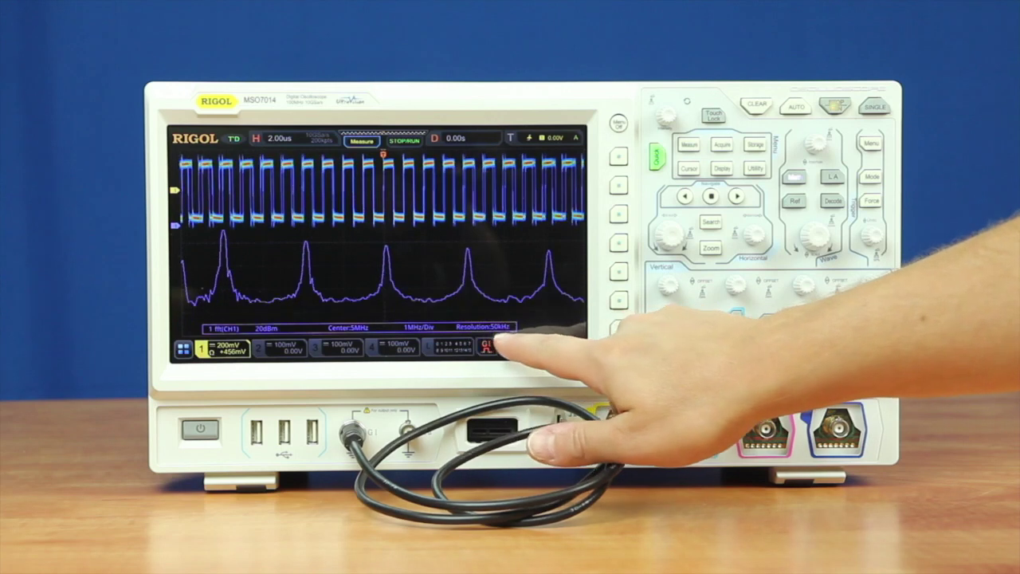
- Increase the horizontal timebase to 20 µs per division
{"action": "left_click", "coordinate": [486, 346]}
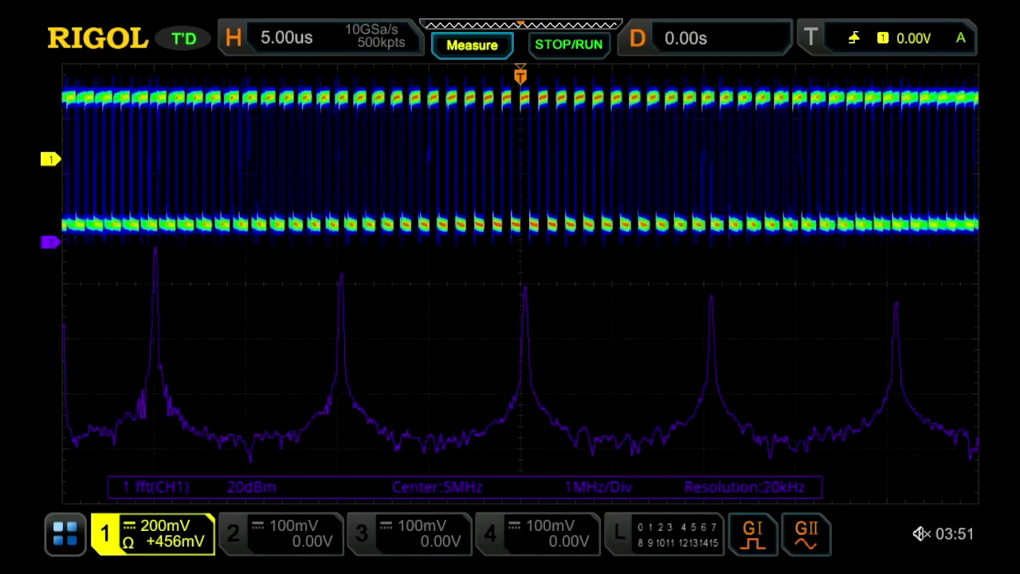
{"action": "scroll", "coordinate": [666, 239], "scroll_direction": "down", "scroll_amount": 1}
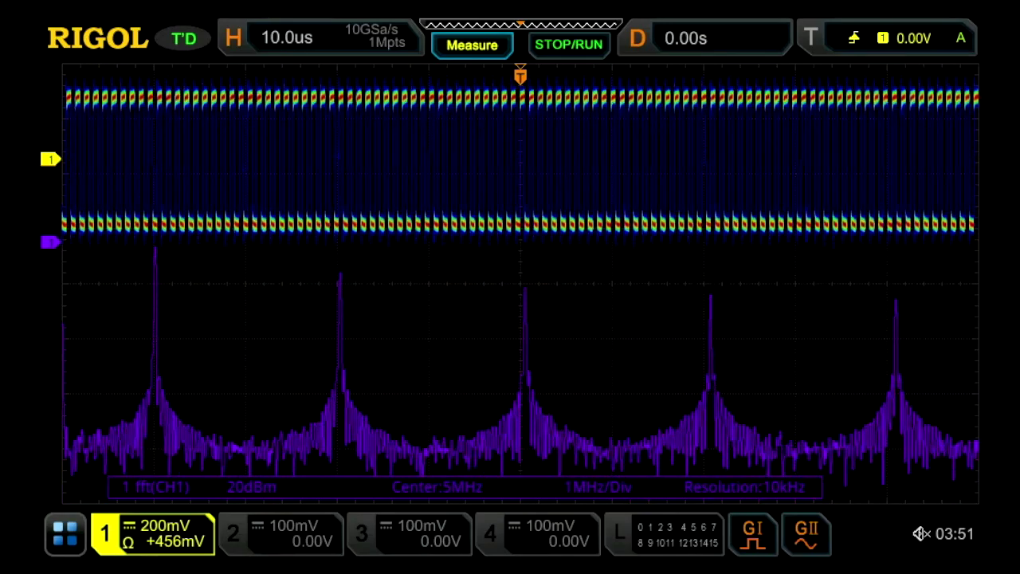
{"action": "scroll", "coordinate": [519, 159], "scroll_direction": "down", "scroll_amount": 1}
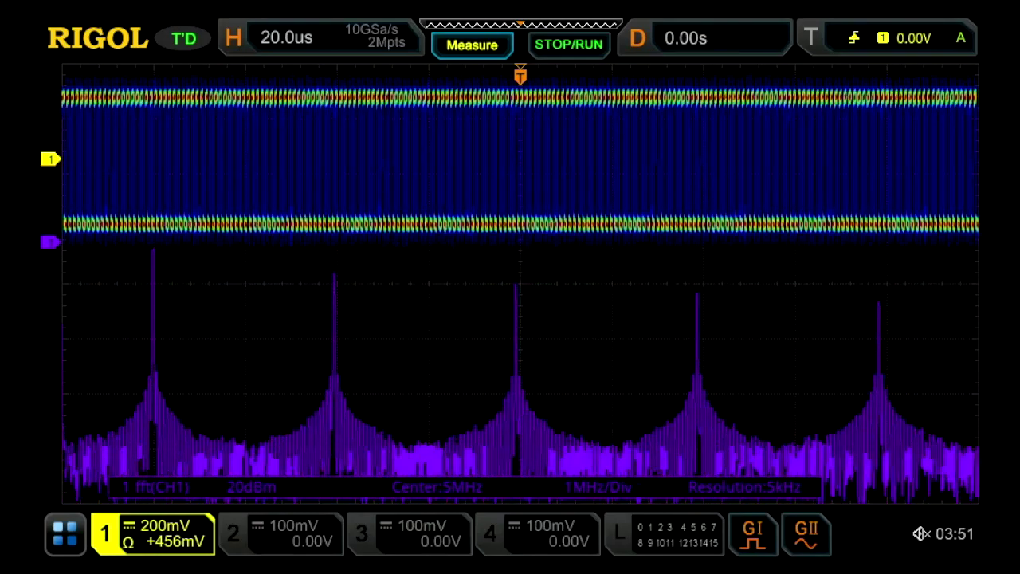
- Set the acquisition memory depth to 10k
{"action": "key", "text": "a"}
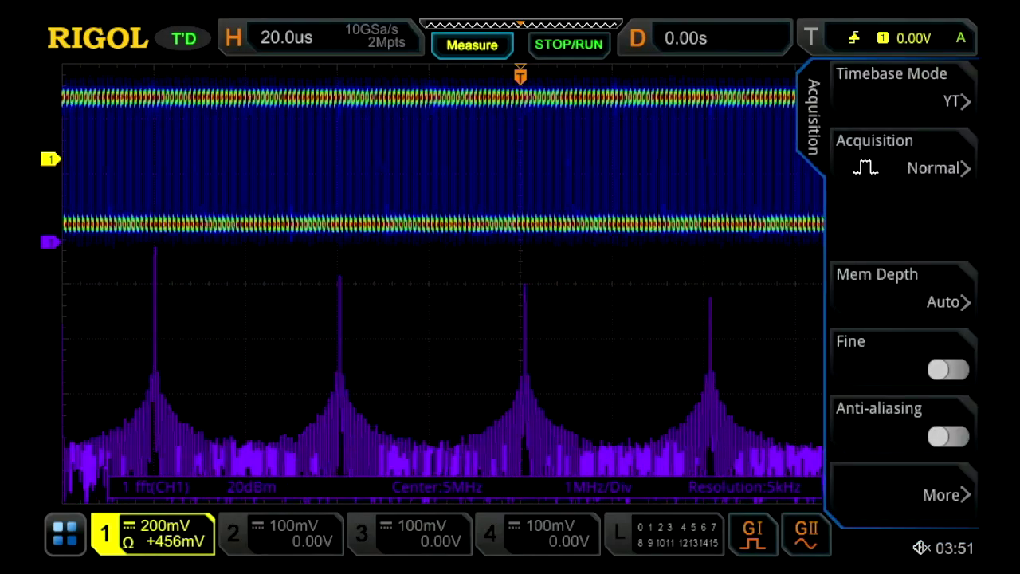
{"action": "left_click", "coordinate": [903, 290]}
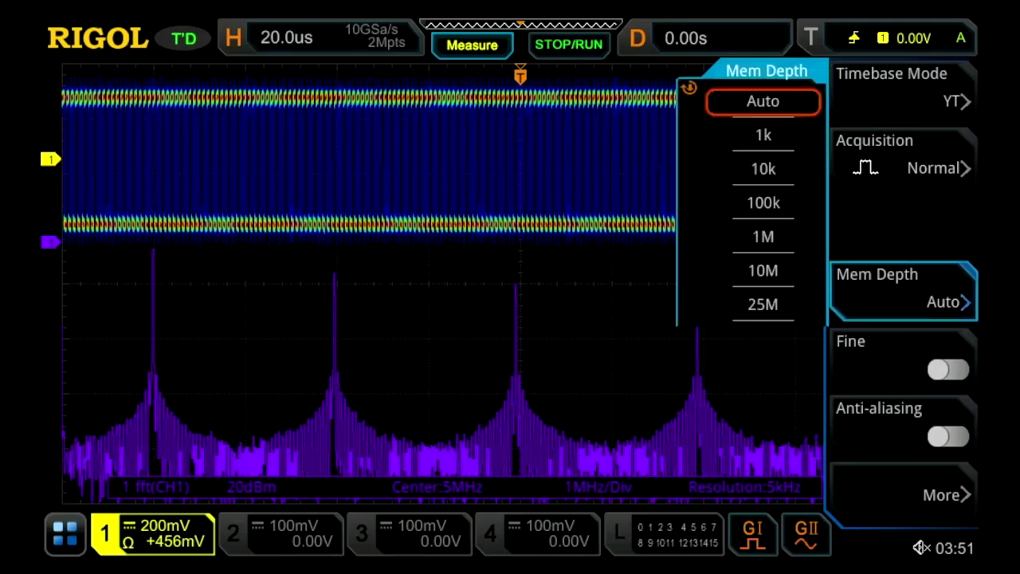
{"action": "key", "text": "Down"}
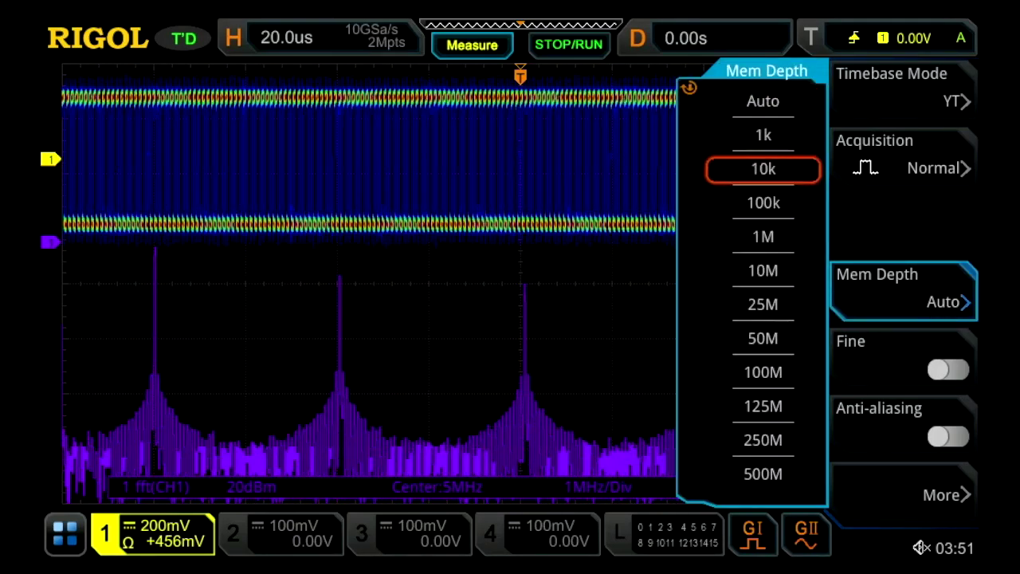
{"action": "key", "text": "Return"}
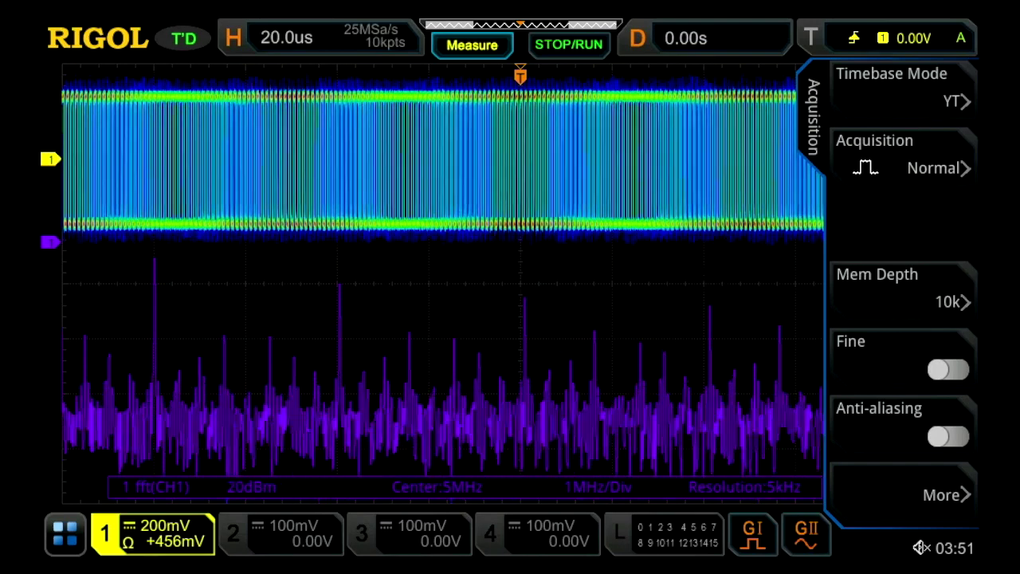
- Raise the acquisition memory depth to 100k and on to 1M
{"action": "key", "text": "Return"}
{"action": "key", "text": "Down"}
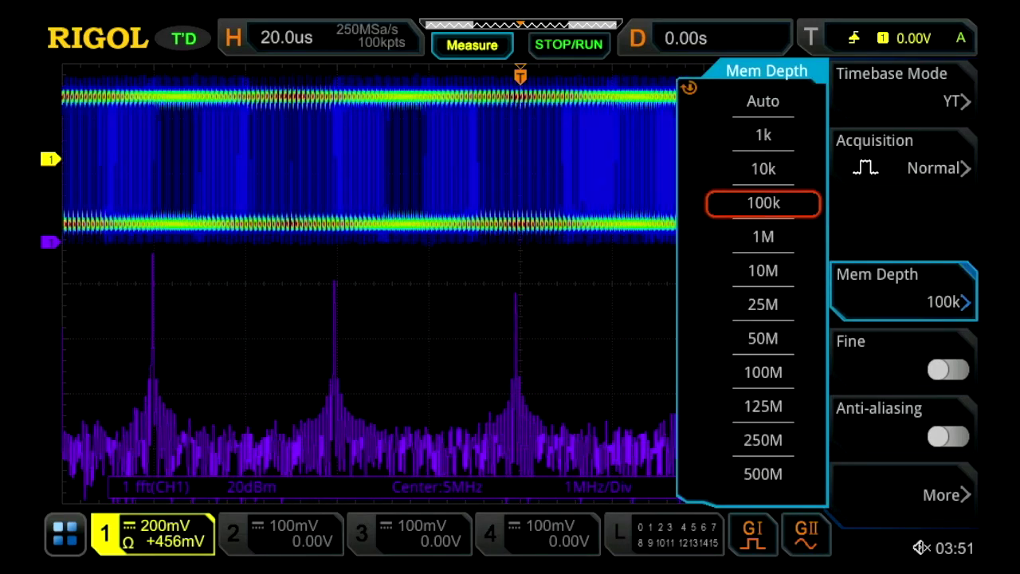
{"action": "key", "text": "Down"}
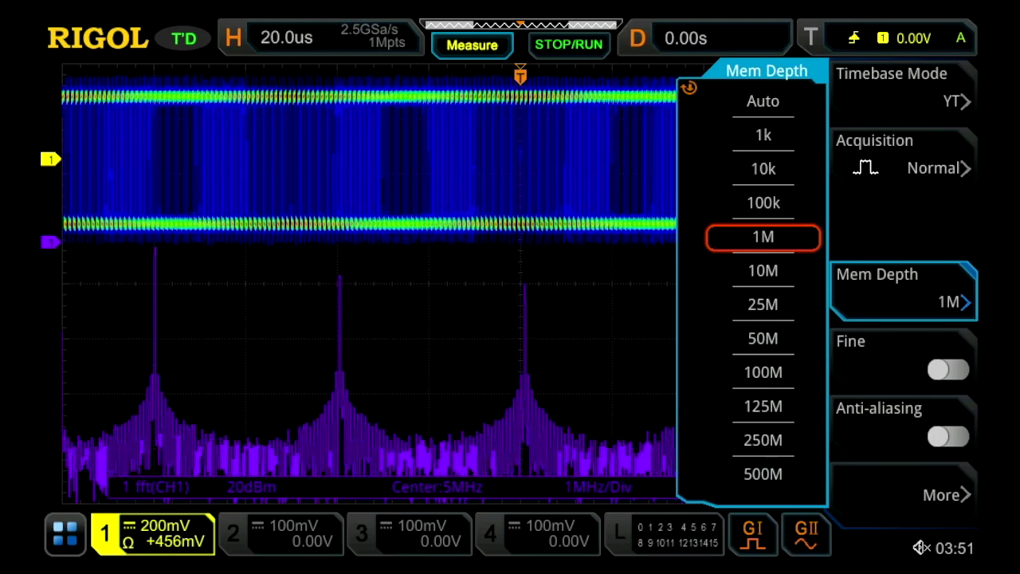
{"action": "key", "text": "Return"}
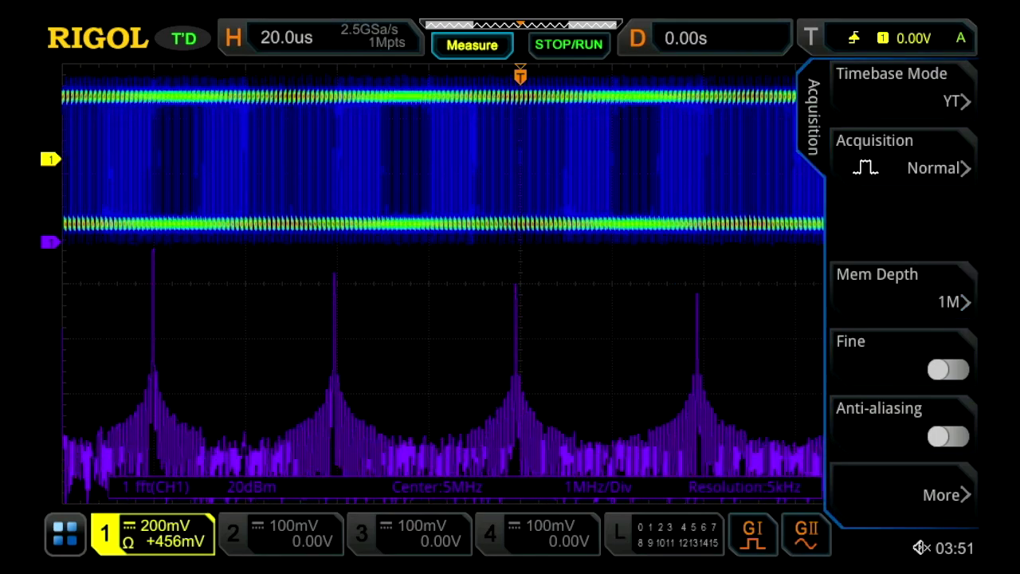
{"action": "key", "text": "Escape"}
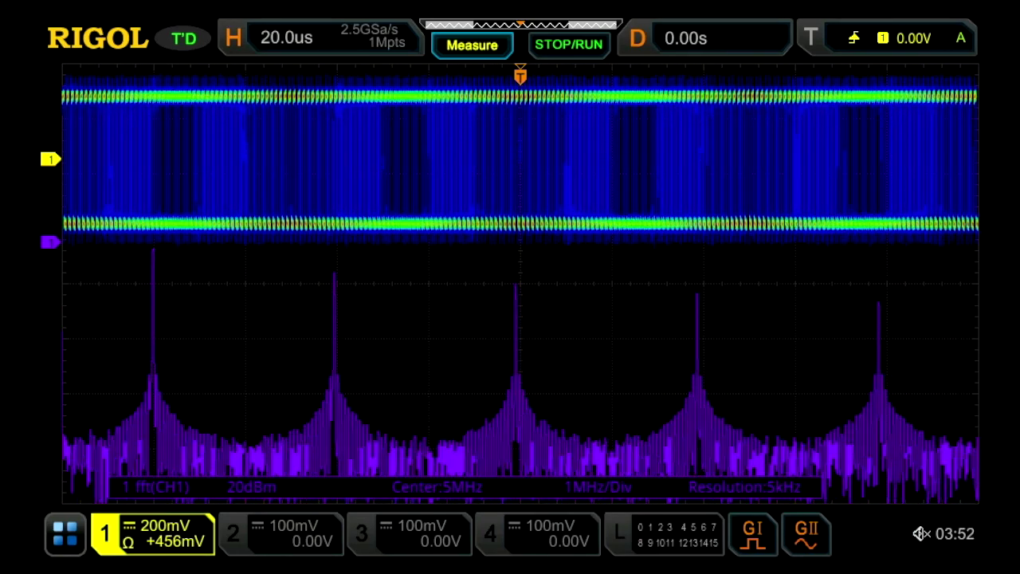
- Show the Math1 FFT's Peak Search table to read the peak frequencies and amplitudes, and turn it off again
{"action": "key", "text": "m"}
{"action": "left_click", "coordinate": [904, 93]}
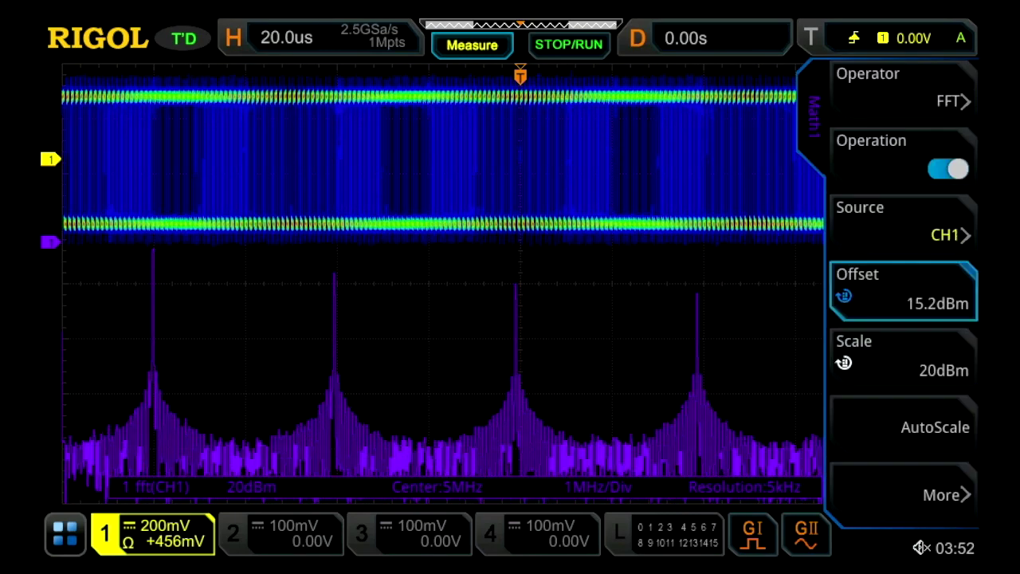
{"action": "key", "text": "F7"}
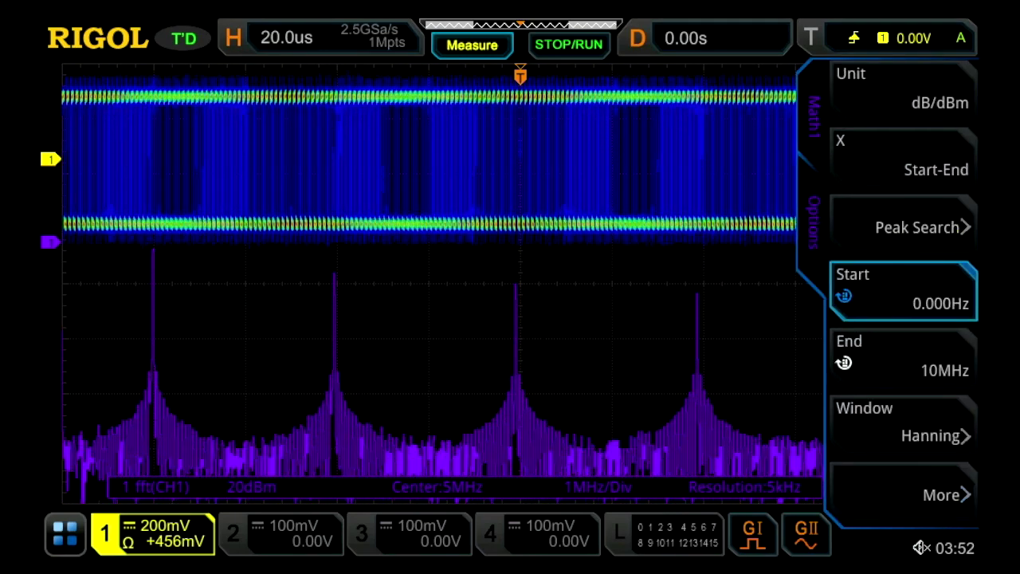
{"action": "key", "text": "F3"}
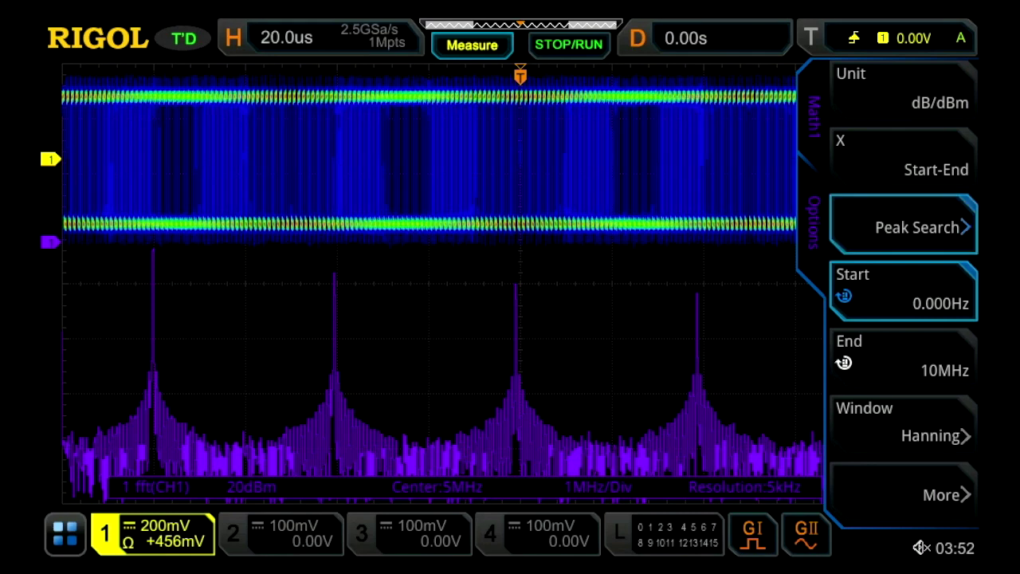
{"action": "key", "text": "F1"}
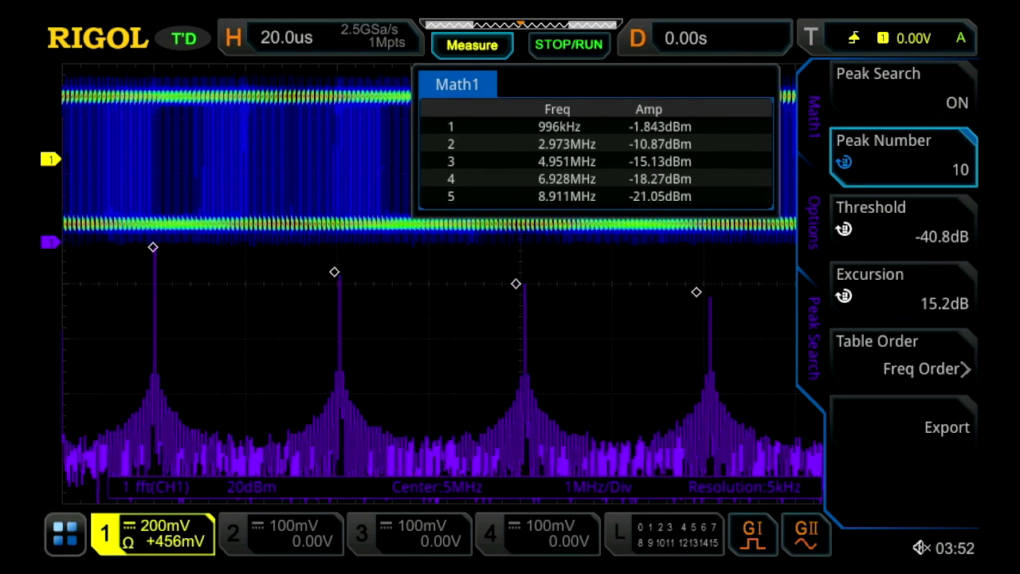
{"action": "left_click", "coordinate": [903, 90]}
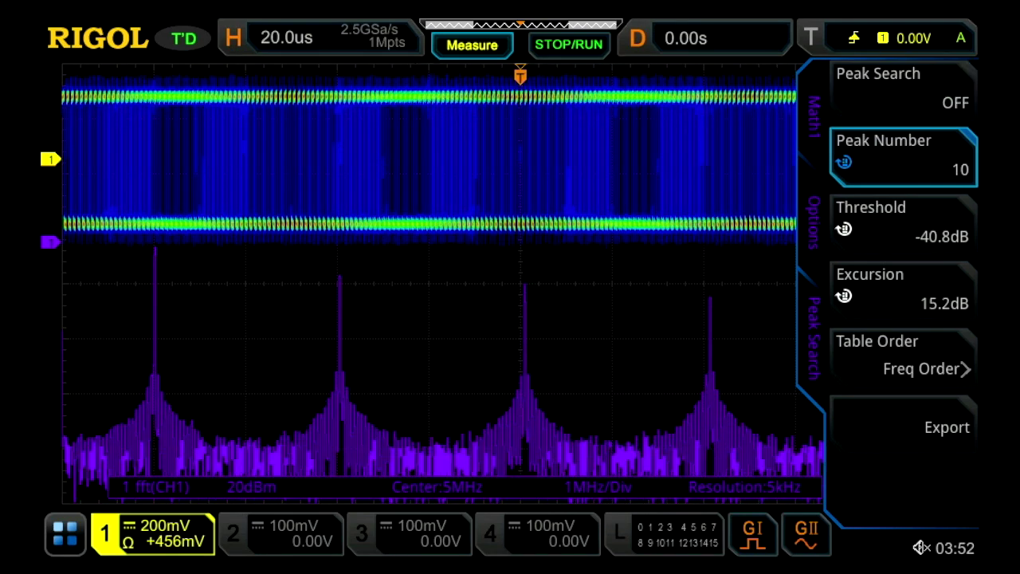
{"action": "key", "text": "Escape"}
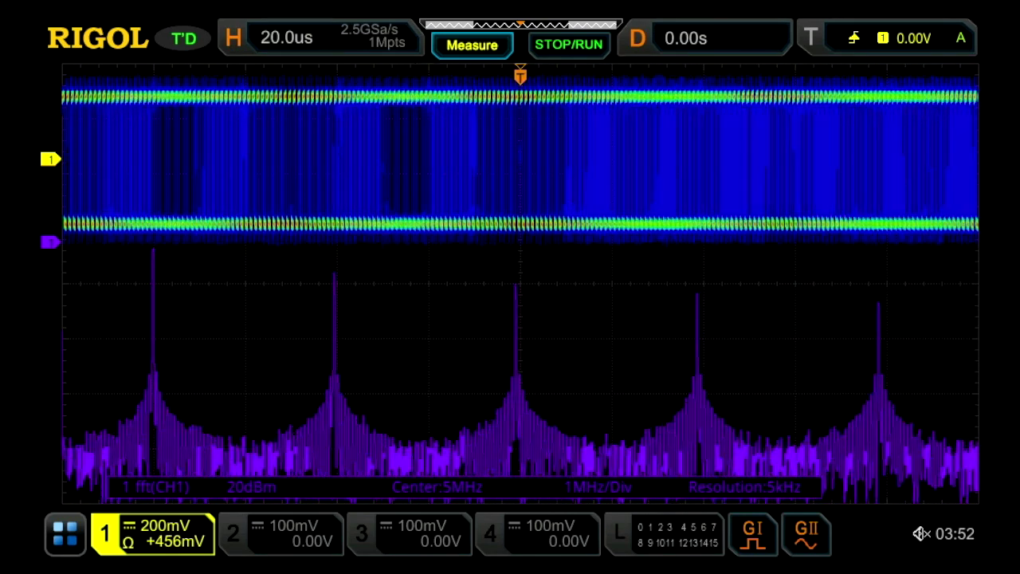
- Increase the horizontal timebase to 500 µs per division
{"action": "scroll", "coordinate": [521, 160], "scroll_direction": "down", "scroll_amount": 2}
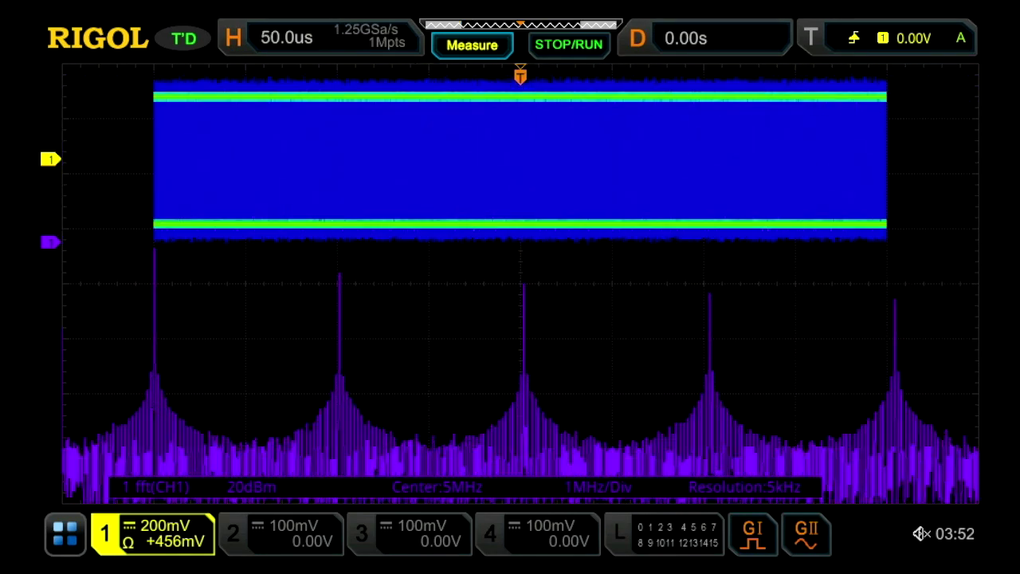
{"action": "scroll", "coordinate": [520, 160], "scroll_direction": "down", "scroll_amount": 1}
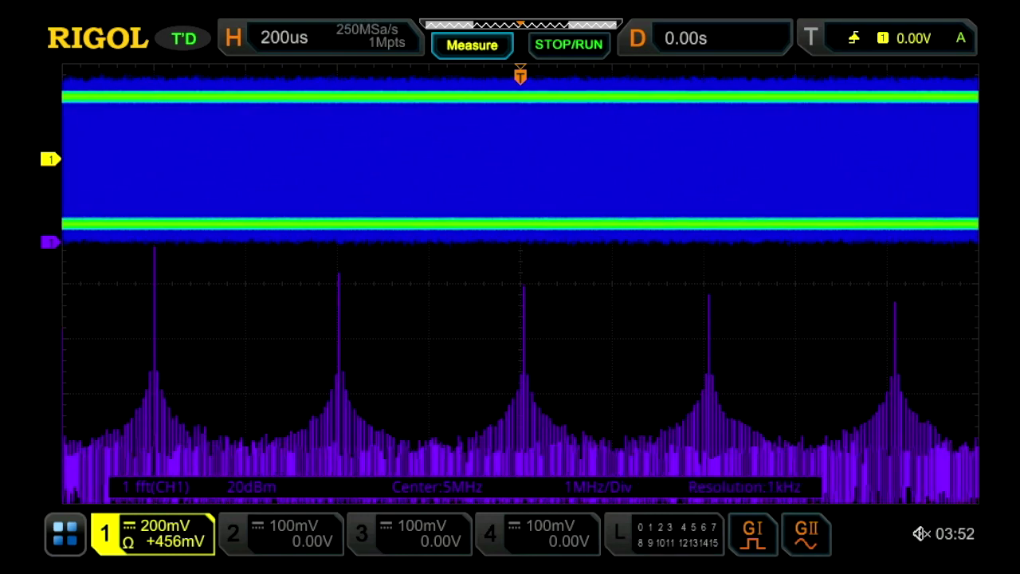
{"action": "scroll", "coordinate": [521, 159], "scroll_direction": "down", "scroll_amount": 1}
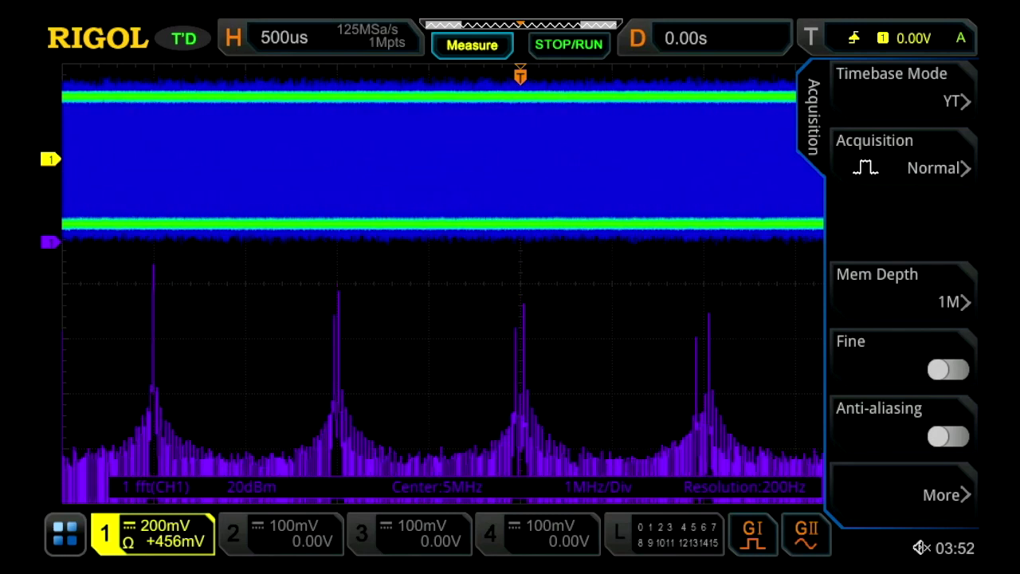
- Set the acquisition memory depth to Auto
{"action": "left_click", "coordinate": [903, 290]}
{"action": "scroll", "coordinate": [763, 287], "scroll_direction": "up", "scroll_amount": 4}
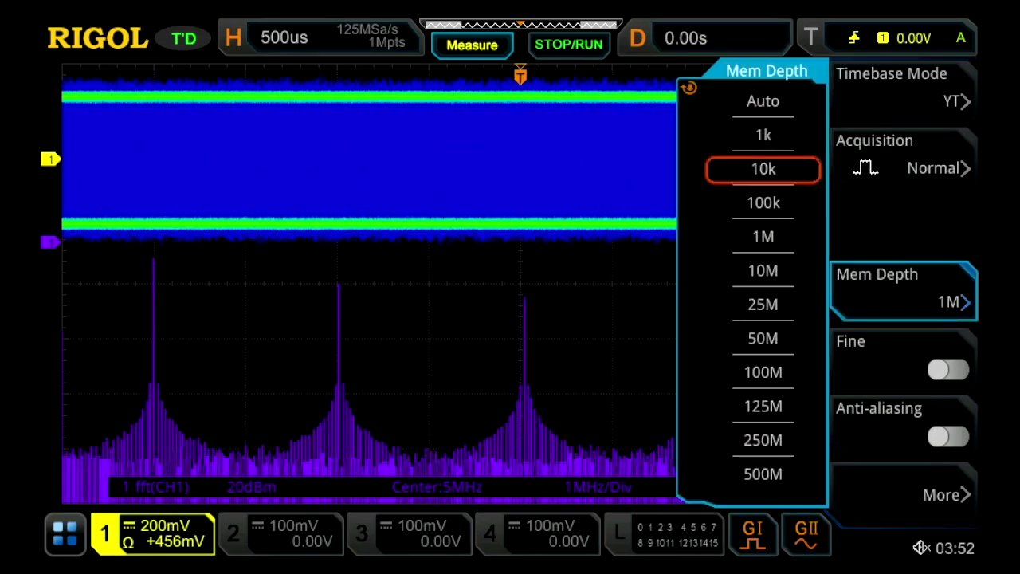
{"action": "key", "text": "Return"}
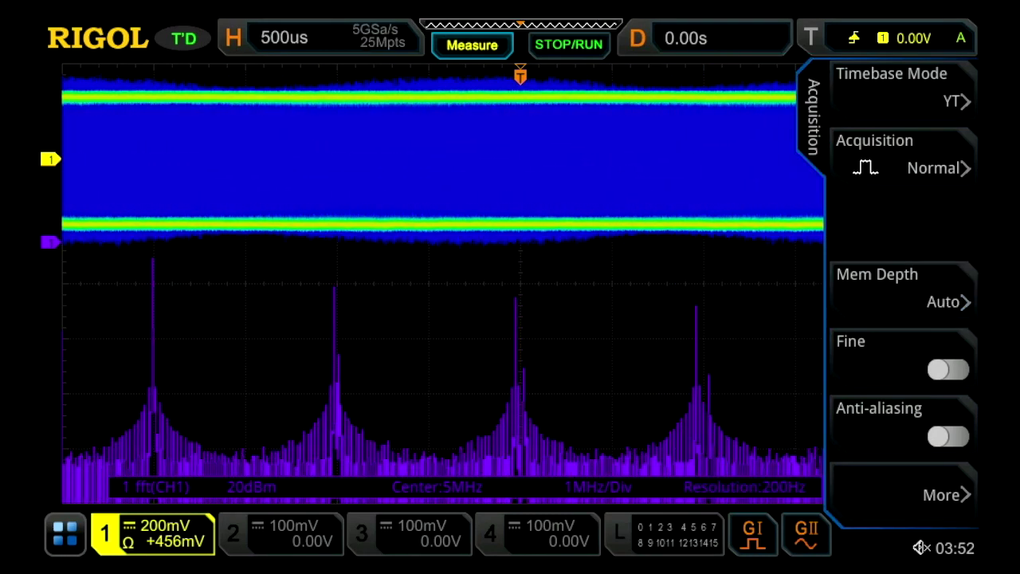
{"action": "key", "text": "Escape"}
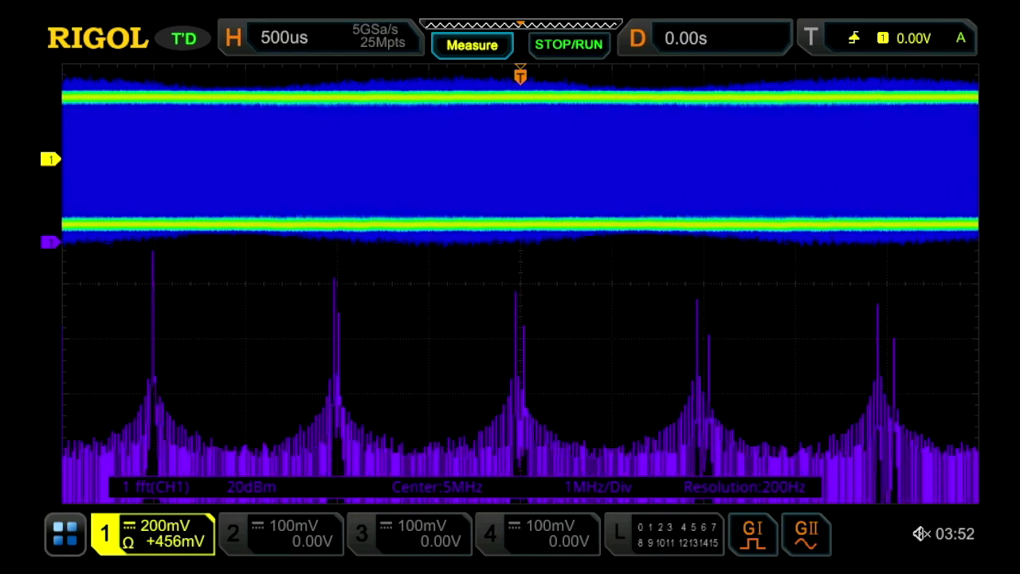
- Enable the Math2 FFT of channel 1 and set its vertical scale to 20 dBm
{"action": "key", "text": "m"}
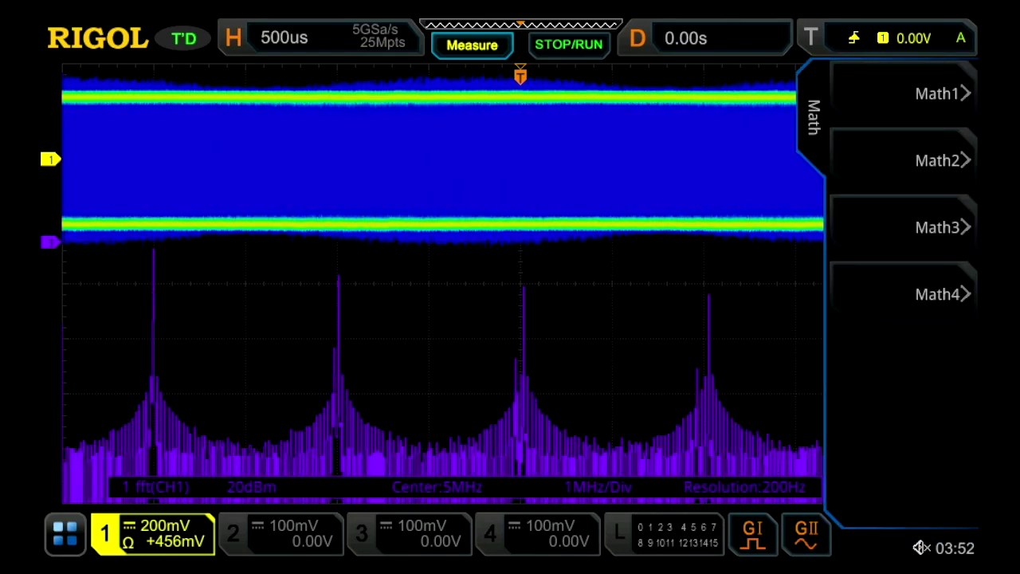
{"action": "left_click", "coordinate": [903, 159]}
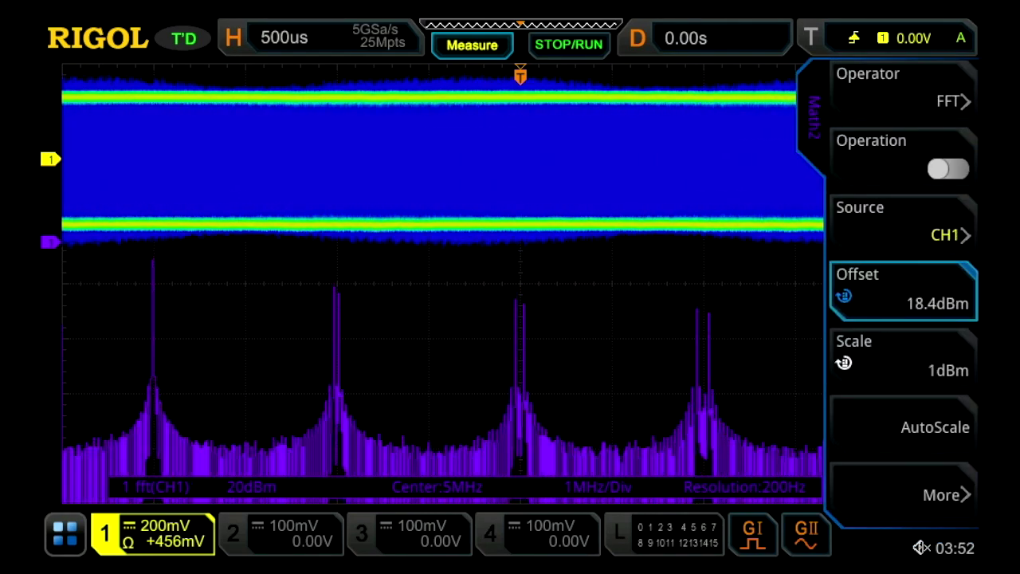
{"action": "left_click", "coordinate": [948, 168]}
{"action": "left_click", "coordinate": [903, 357]}
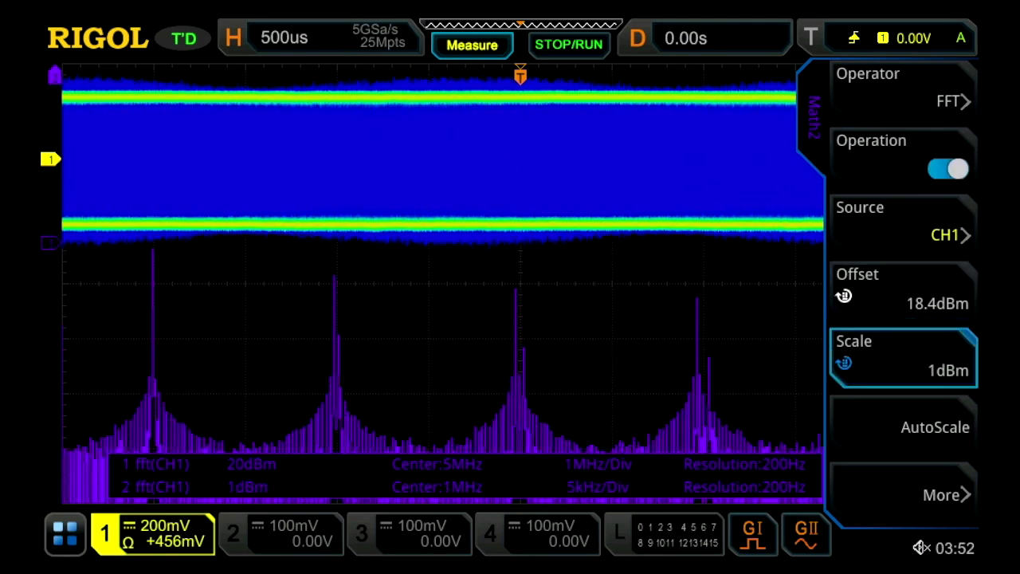
{"action": "scroll", "coordinate": [903, 357], "scroll_direction": "up", "scroll_amount": 3}
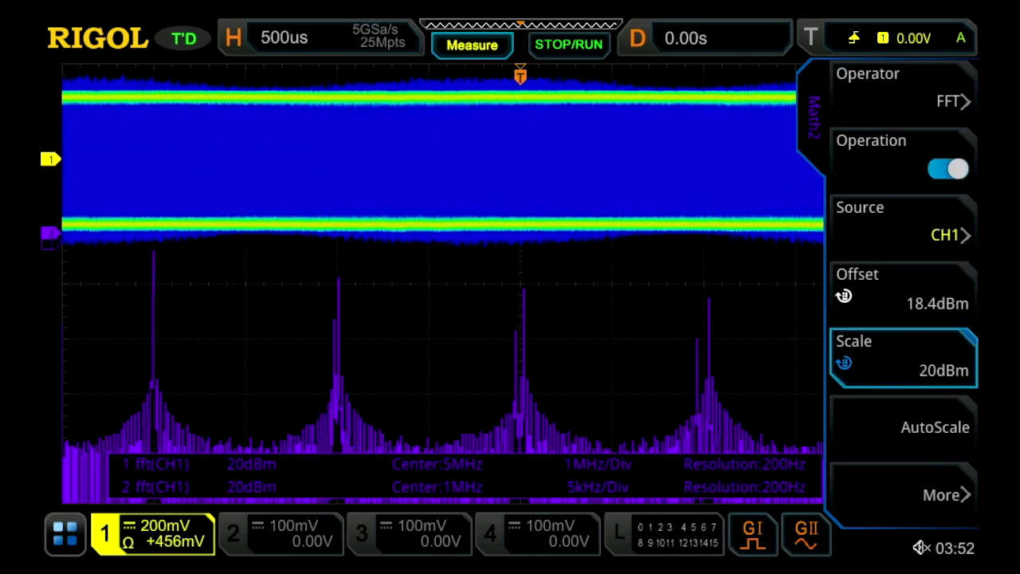
- Review the Math2 FFT's span, center, window and color display options
{"action": "left_click", "coordinate": [903, 494]}
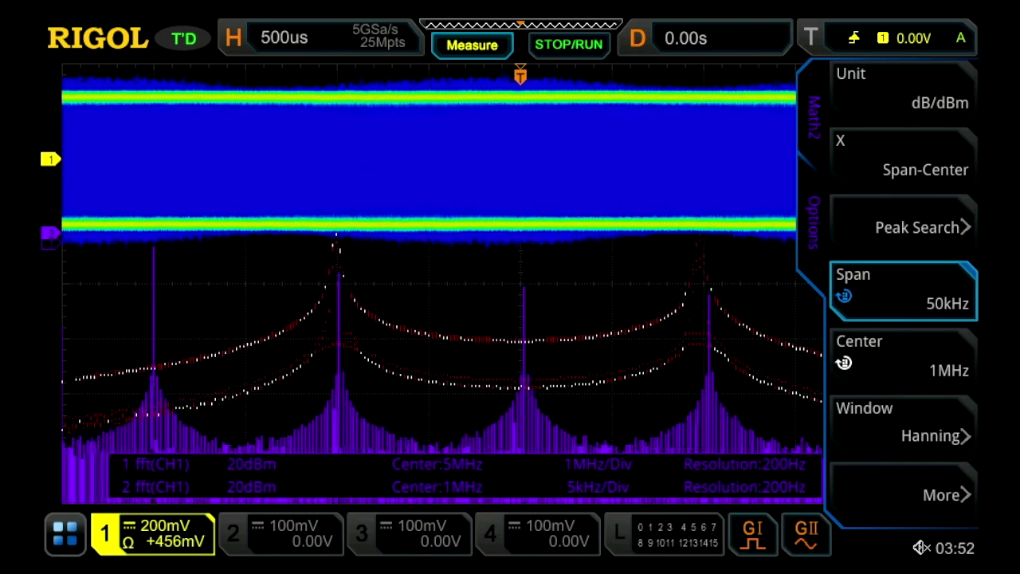
{"action": "left_click", "coordinate": [904, 492]}
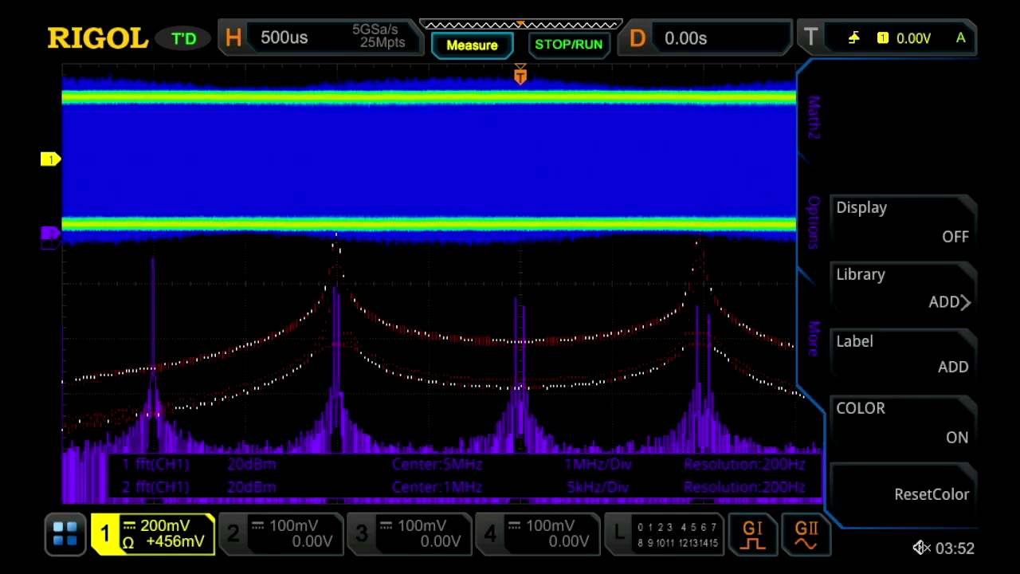
{"action": "key", "text": "Escape"}
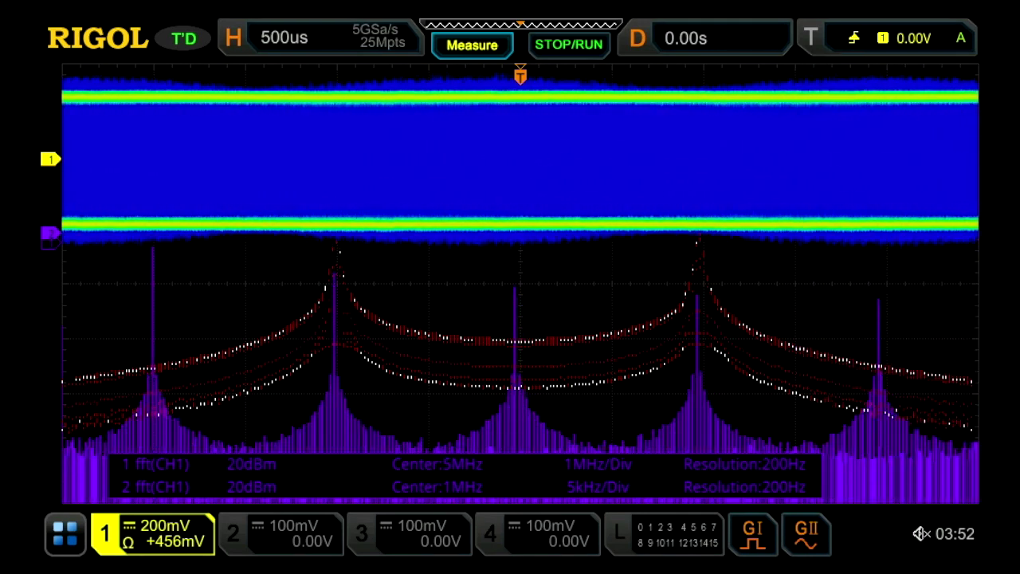